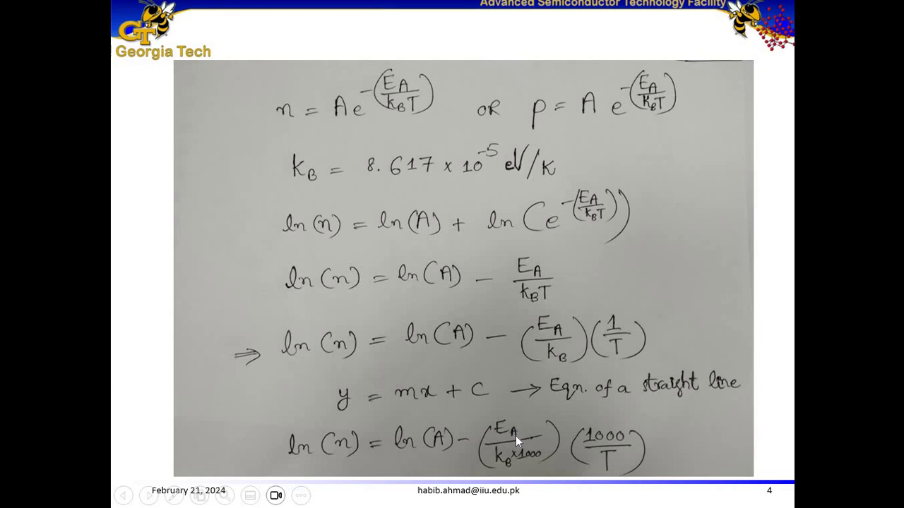
Advance the slideshow to slide 5, with the boxed E_A = m × kB × 1000 formula.
{"action": "key", "text": "Right"}
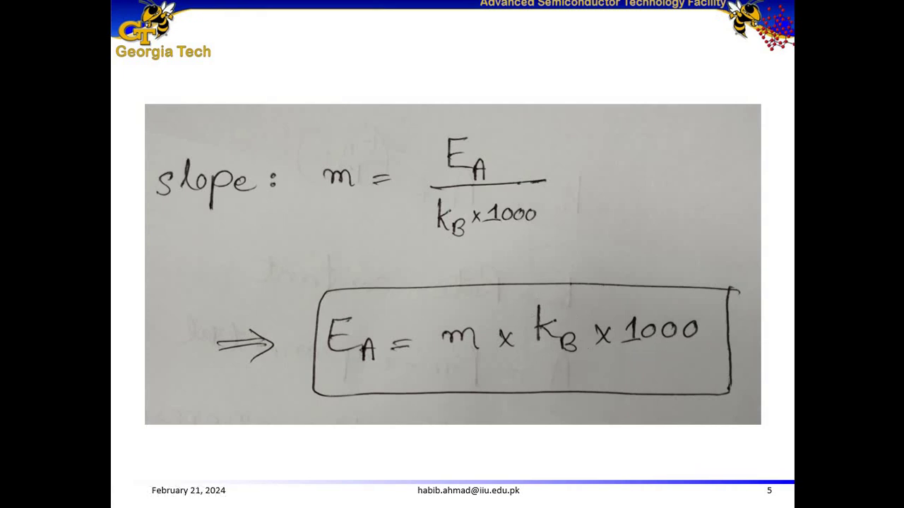
Switch to the Hall data workbook and scroll through rows 1–26 of Sheet1.
{"action": "key", "text": "alt+Tab"}
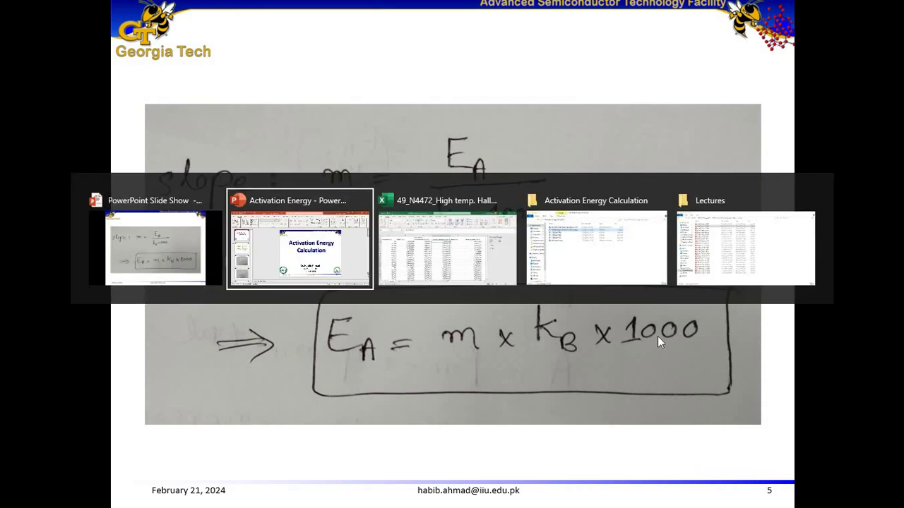
{"action": "key", "text": "alt+Tab"}
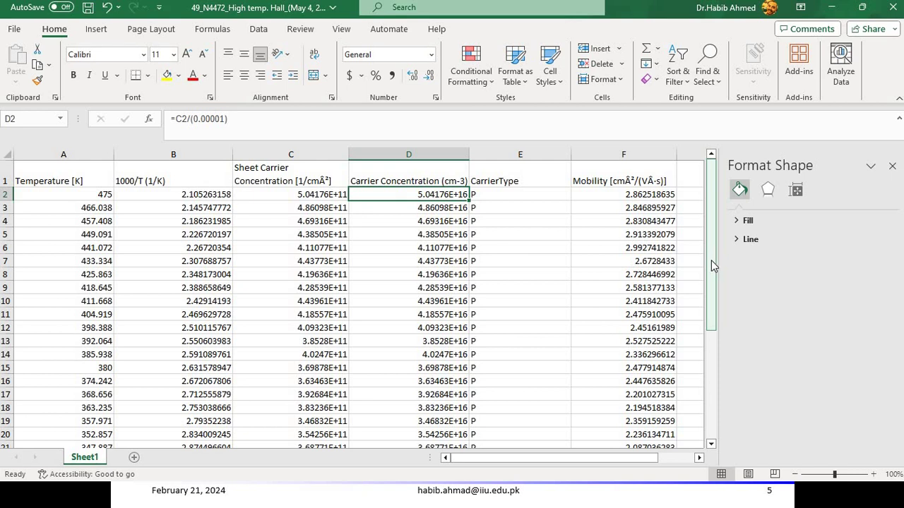
{"action": "left_click_drag", "start_coordinate": [711, 260], "coordinate": [714, 269]}
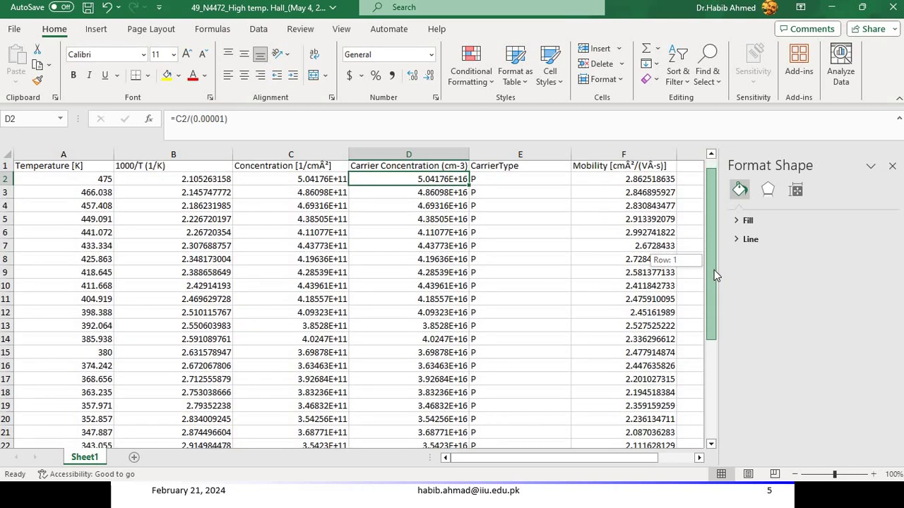
{"action": "left_click_drag", "start_coordinate": [714, 270], "coordinate": [708, 250]}
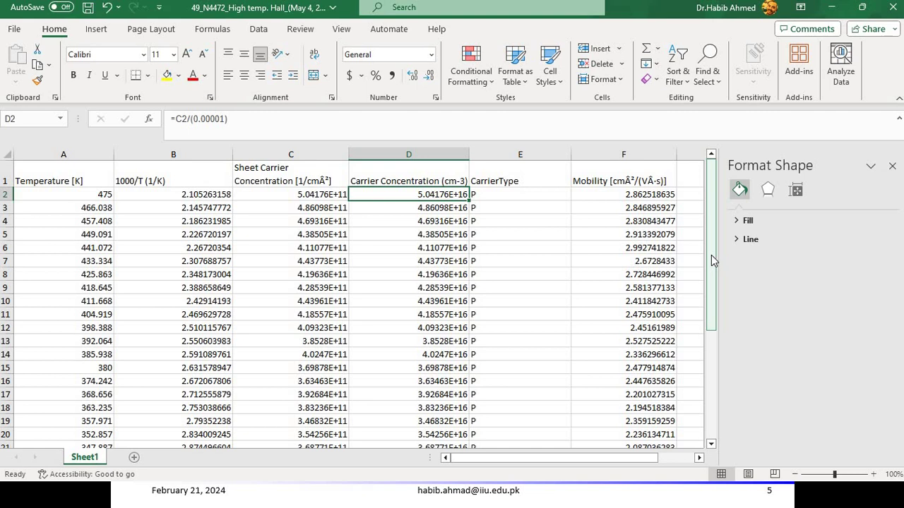
{"action": "left_click_drag", "start_coordinate": [711, 255], "coordinate": [718, 283]}
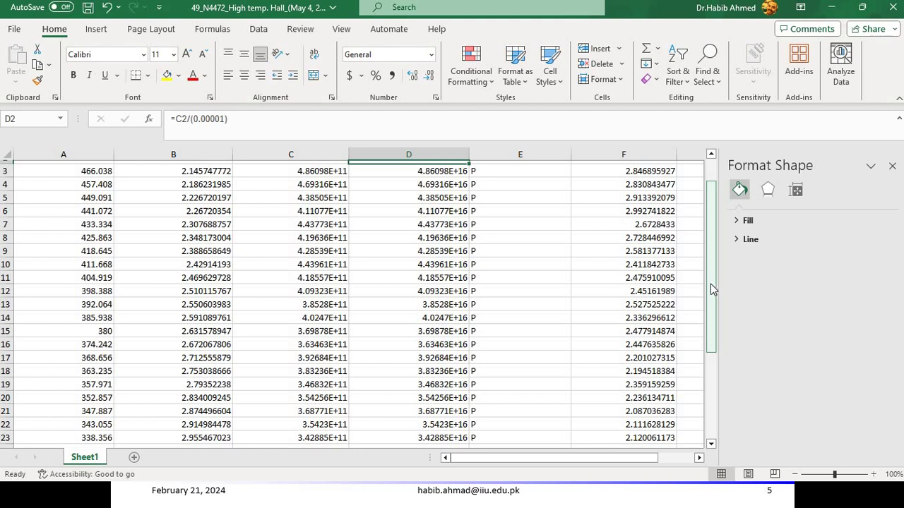
{"action": "left_click_drag", "start_coordinate": [713, 289], "coordinate": [710, 247]}
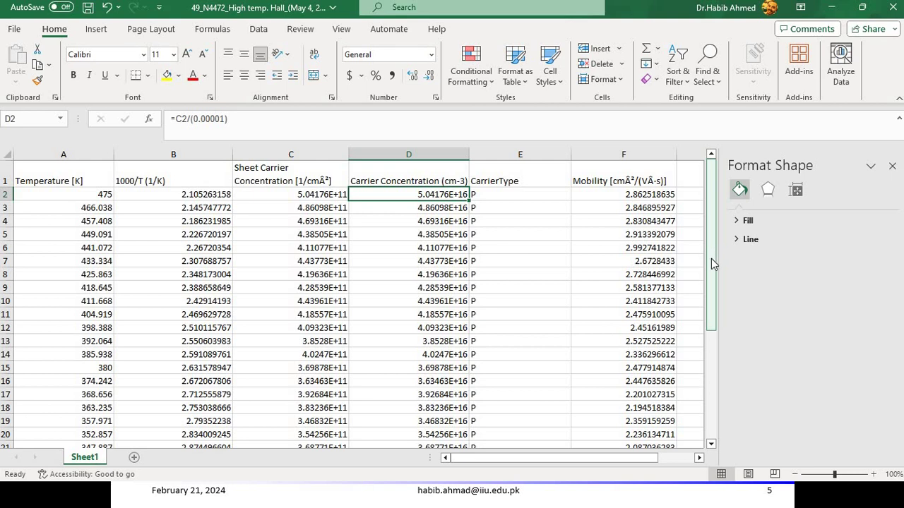
{"action": "left_click_drag", "start_coordinate": [711, 258], "coordinate": [711, 331]}
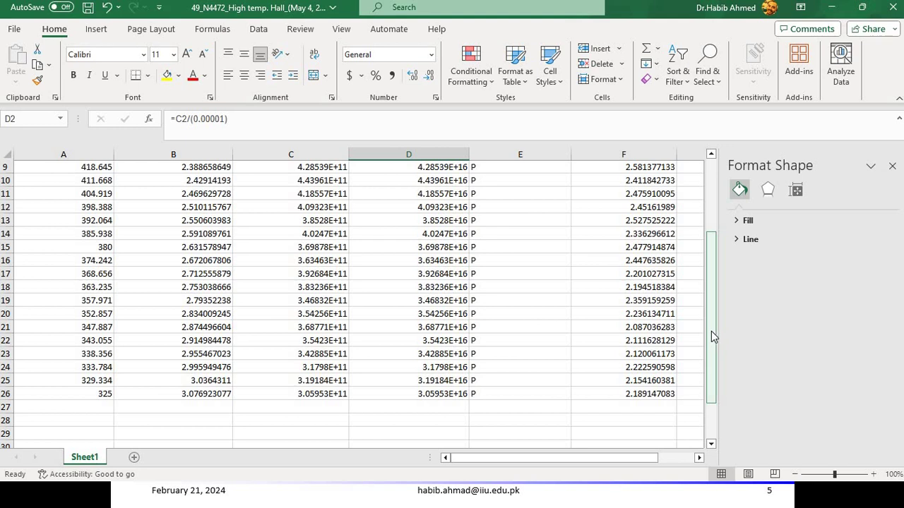
{"action": "left_click_drag", "start_coordinate": [711, 331], "coordinate": [709, 314]}
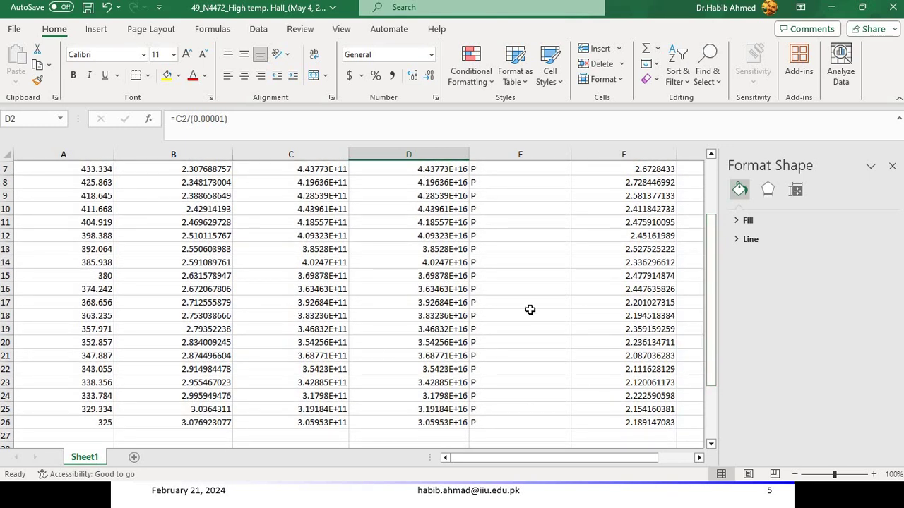
{"action": "left_click_drag", "start_coordinate": [712, 327], "coordinate": [712, 271]}
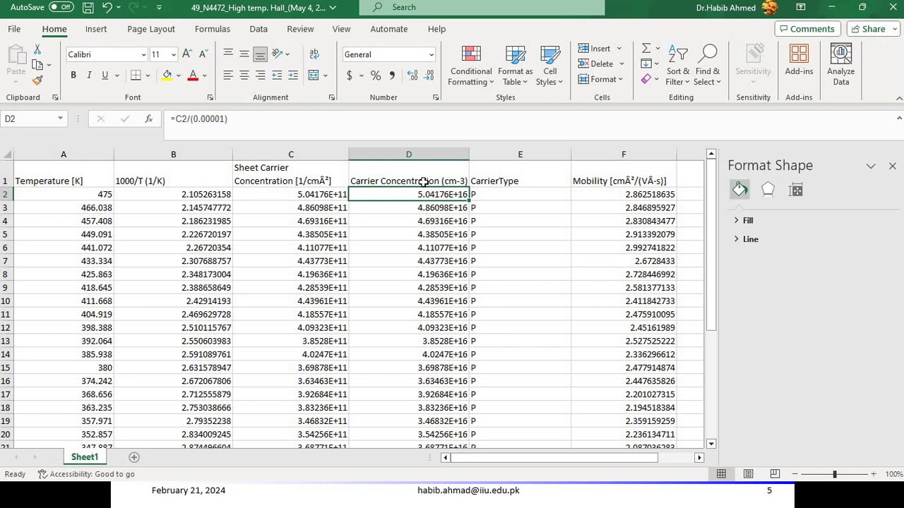
Insert a scatter chart of Carrier Concentration (cm-3) against 1000/T (1/K).
{"action": "left_click", "coordinate": [424, 151]}
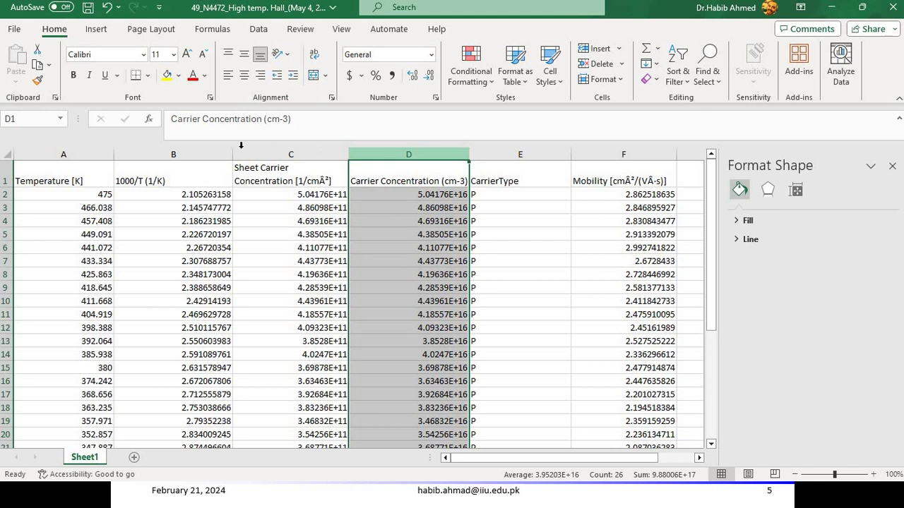
{"action": "left_click", "coordinate": [181, 151]}
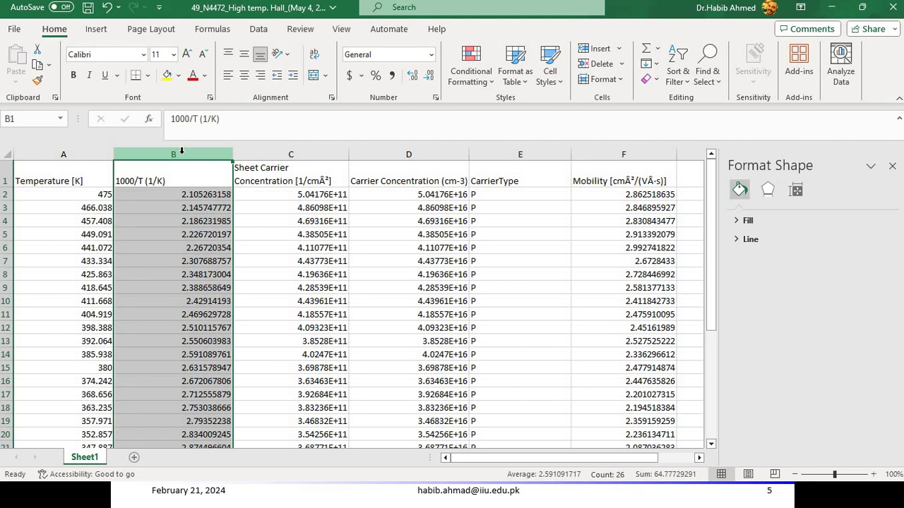
{"action": "left_click", "coordinate": [423, 151], "text": "ctrl"}
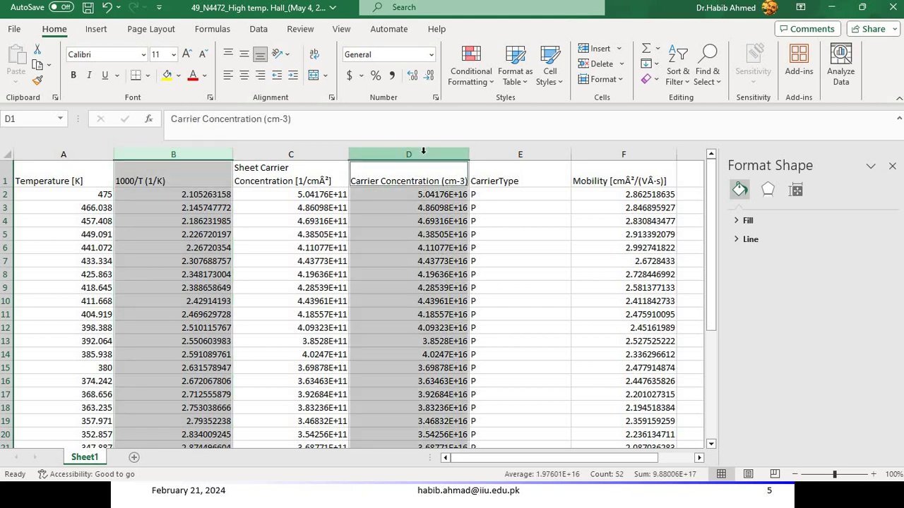
{"action": "left_click", "coordinate": [89, 33]}
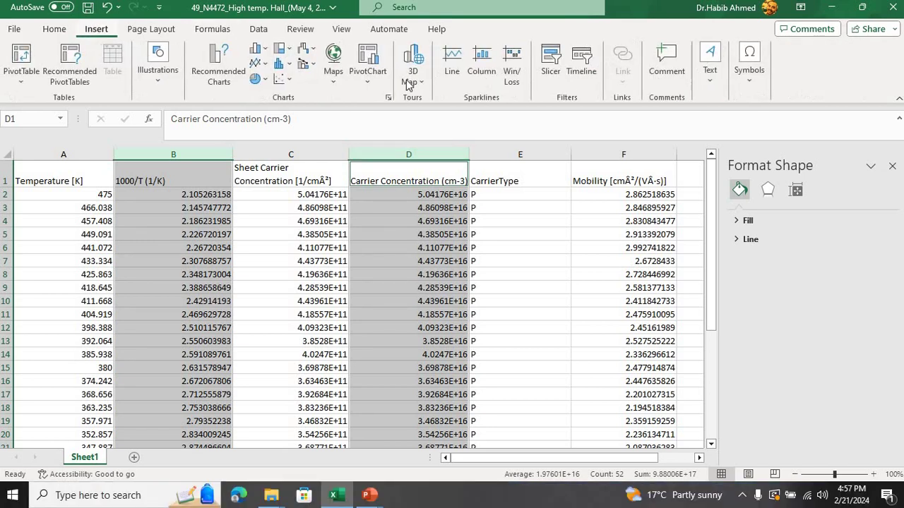
{"action": "left_click", "coordinate": [284, 80]}
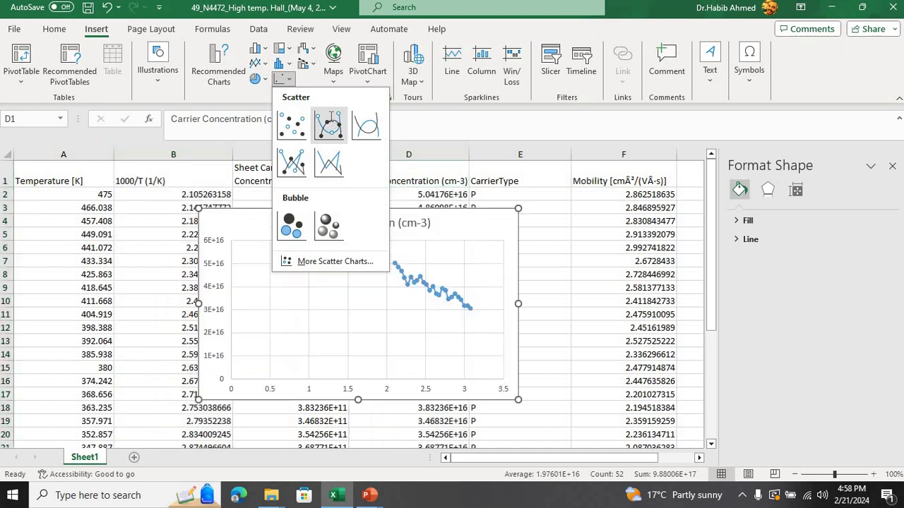
{"action": "left_click", "coordinate": [328, 120]}
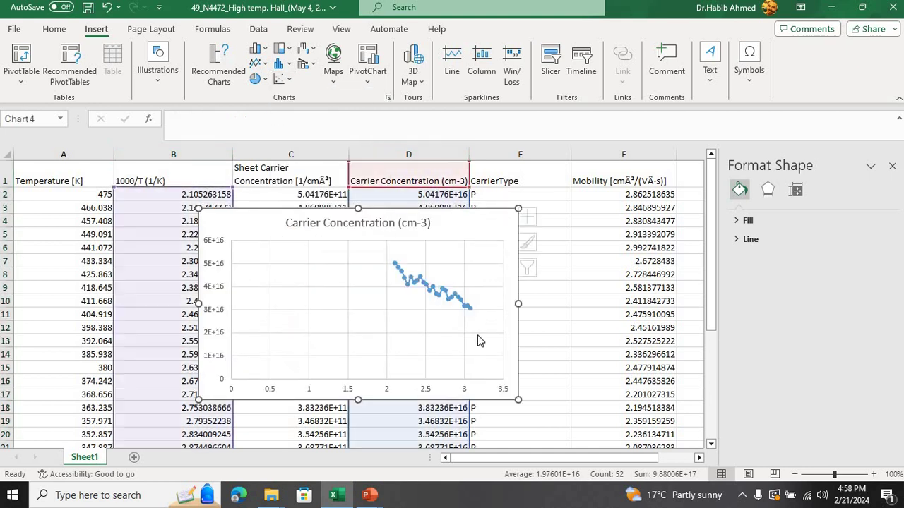
Set the horizontal axis minimum bound to 2.
{"action": "left_click", "coordinate": [426, 391]}
{"action": "right_click", "coordinate": [426, 390]}
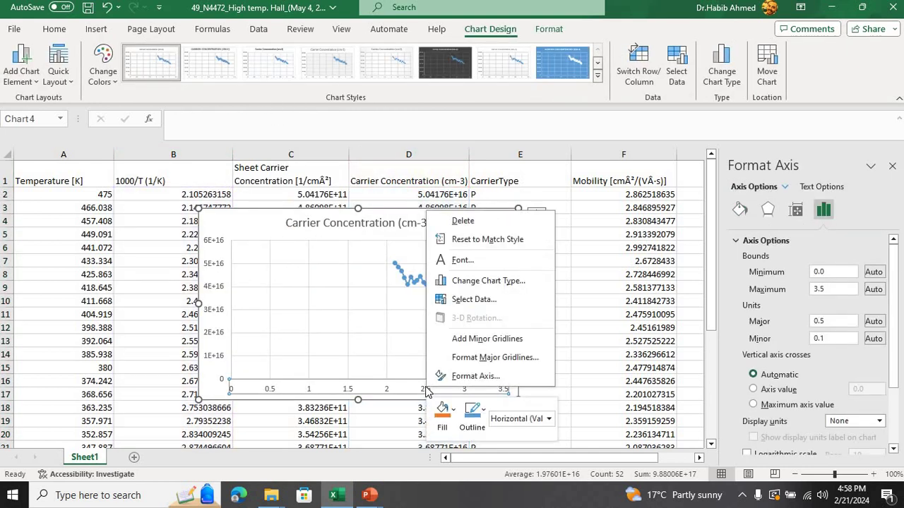
{"action": "left_click", "coordinate": [466, 377]}
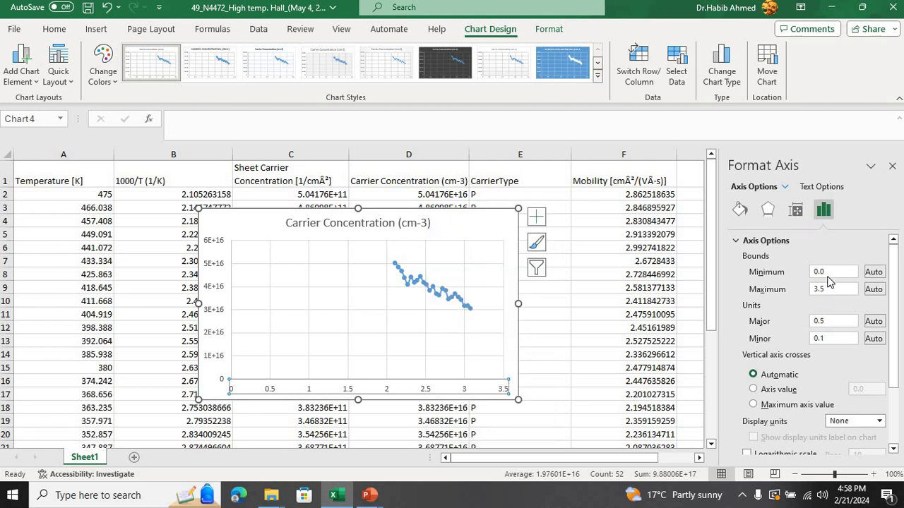
{"action": "left_click", "coordinate": [825, 271]}
{"action": "double_click", "coordinate": [826, 271]}
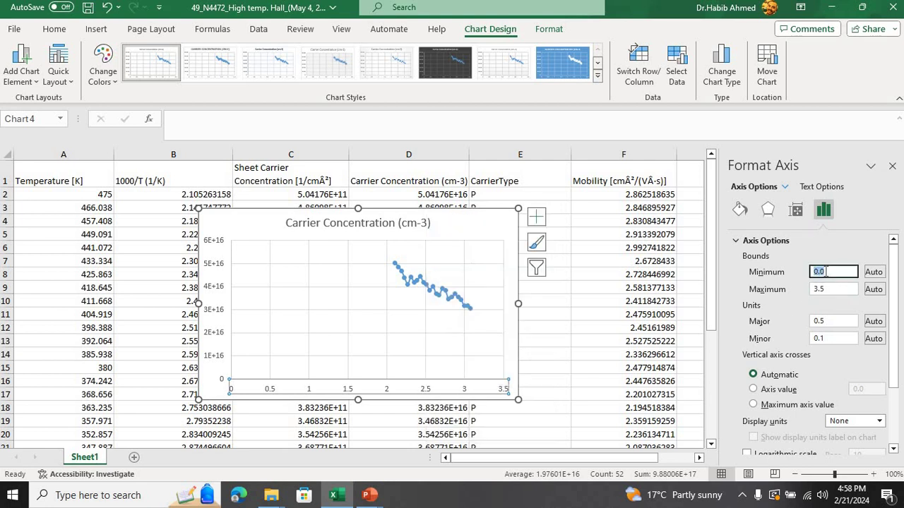
{"action": "type", "text": "2"}
{"action": "key", "text": "Return"}
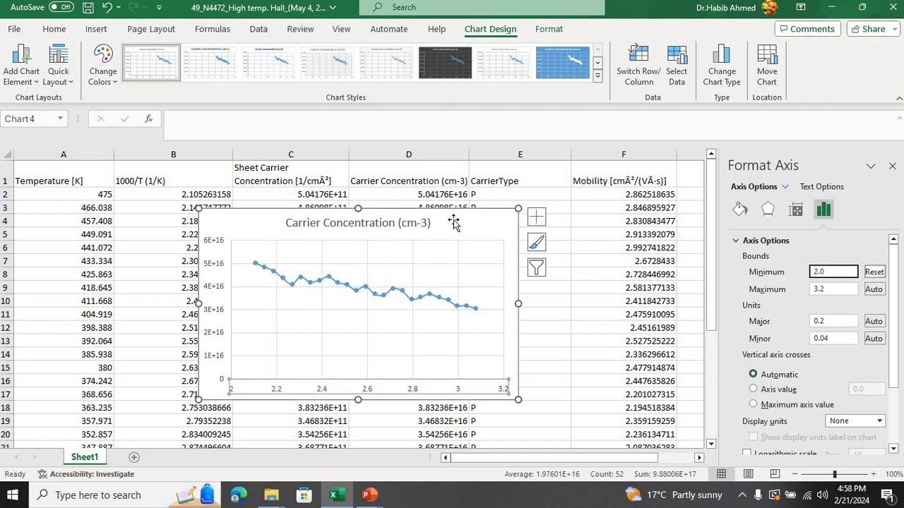
{"action": "left_click", "coordinate": [453, 222]}
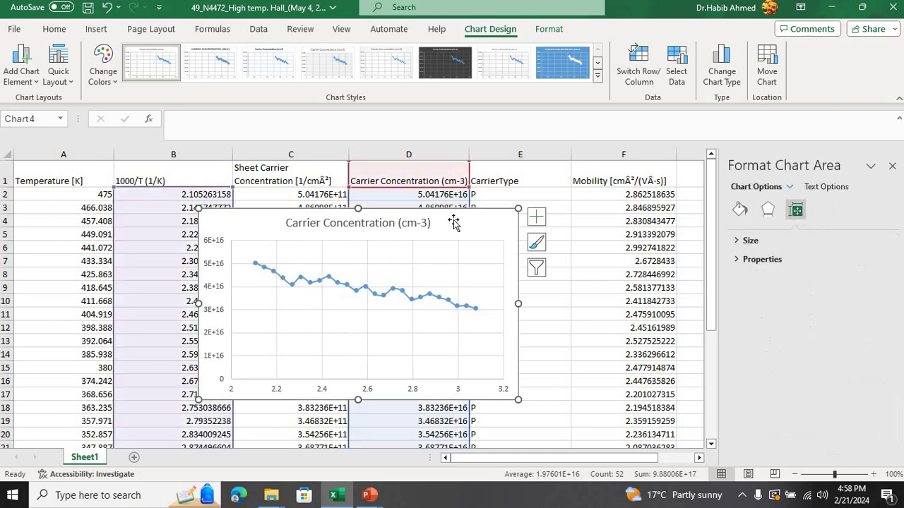
Add an exponential trendline to the data series with its equation displayed on the chart.
{"action": "left_click", "coordinate": [328, 277]}
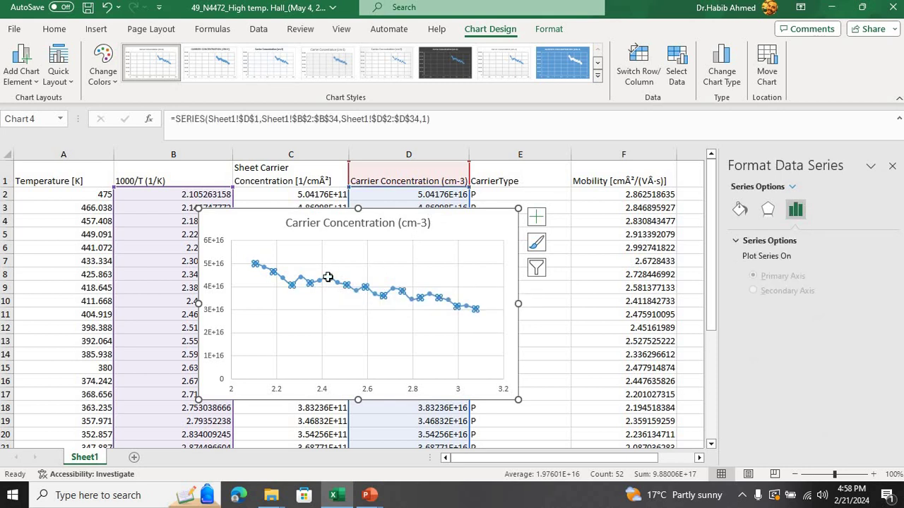
{"action": "right_click", "coordinate": [328, 277]}
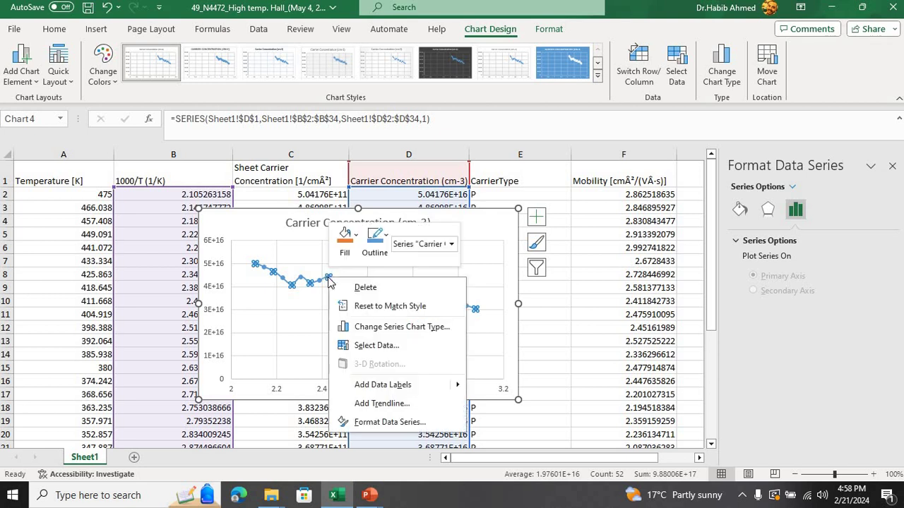
{"action": "left_click", "coordinate": [381, 404]}
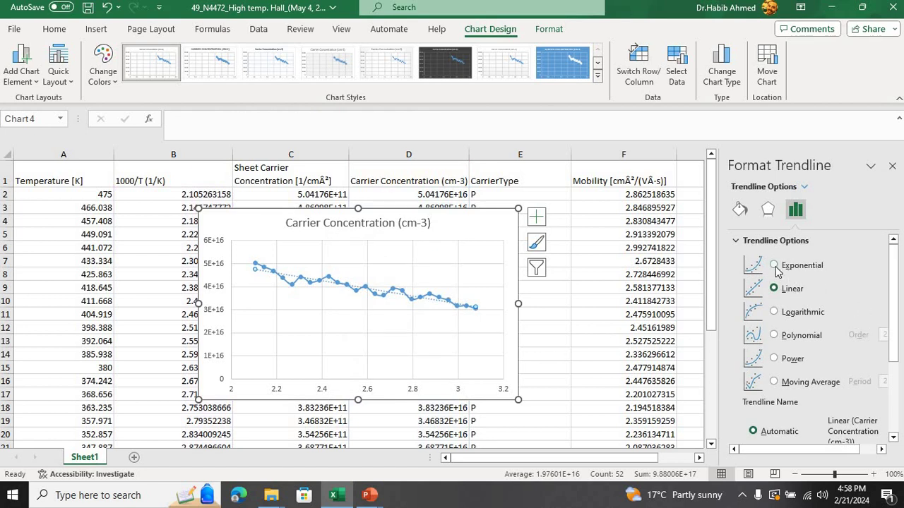
{"action": "left_click", "coordinate": [777, 266]}
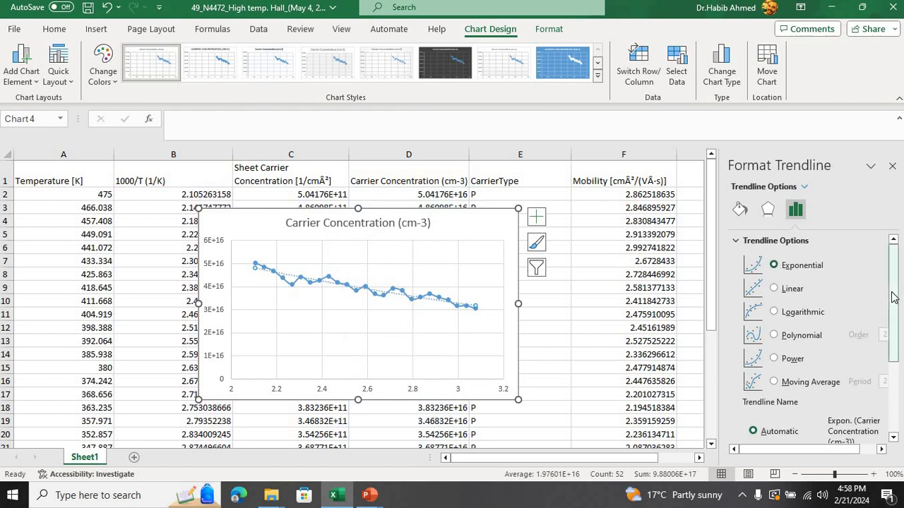
{"action": "left_click_drag", "start_coordinate": [893, 296], "coordinate": [897, 371]}
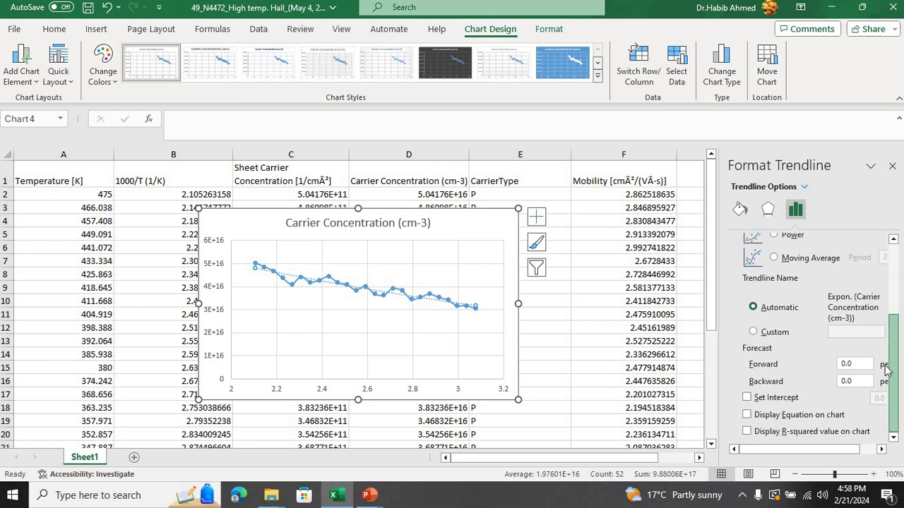
{"action": "left_click", "coordinate": [747, 416]}
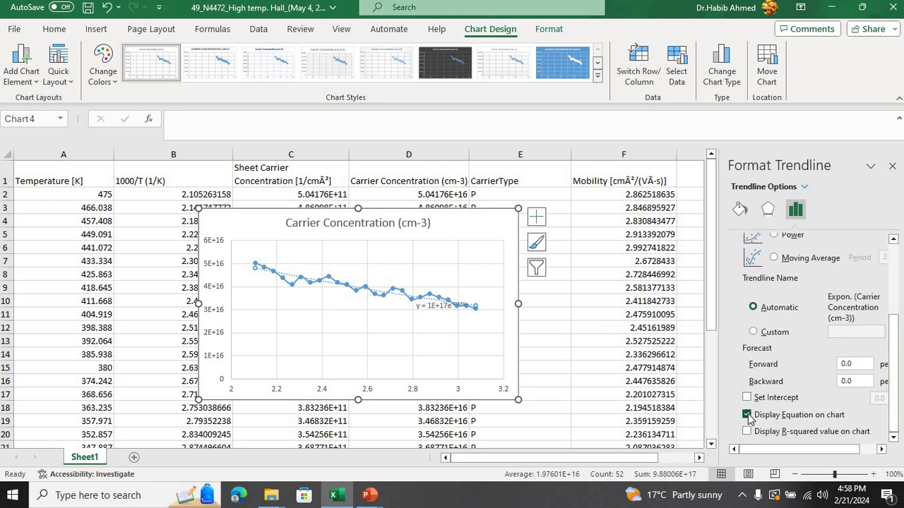
Move the trendline equation label below the data line.
{"action": "left_click", "coordinate": [892, 167]}
{"action": "left_click", "coordinate": [433, 304]}
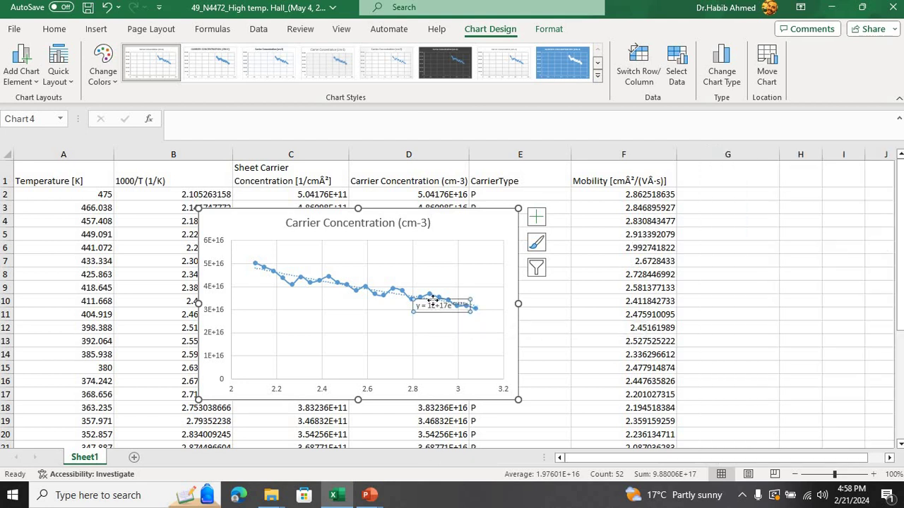
{"action": "left_click_drag", "start_coordinate": [433, 302], "coordinate": [382, 312]}
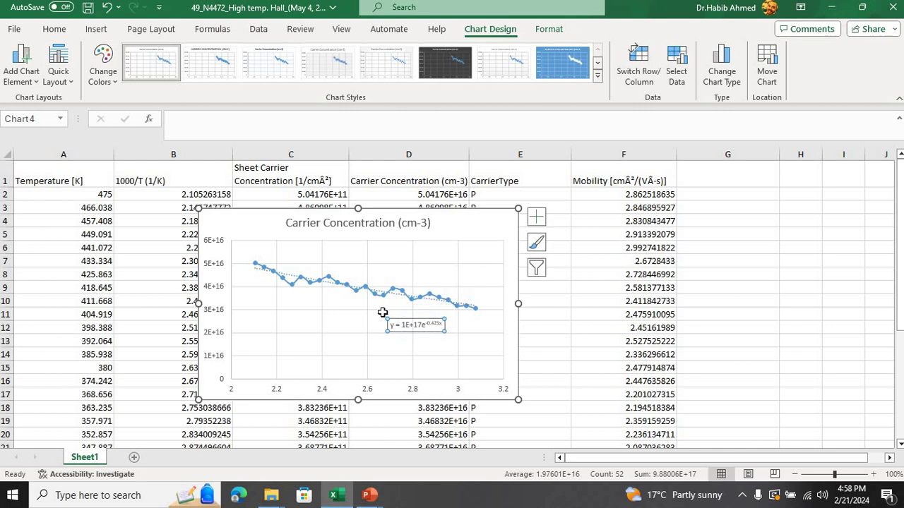
Enlarge the trendline equation text to 28 points.
{"action": "left_click", "coordinate": [56, 29]}
{"action": "left_click", "coordinate": [189, 57]}
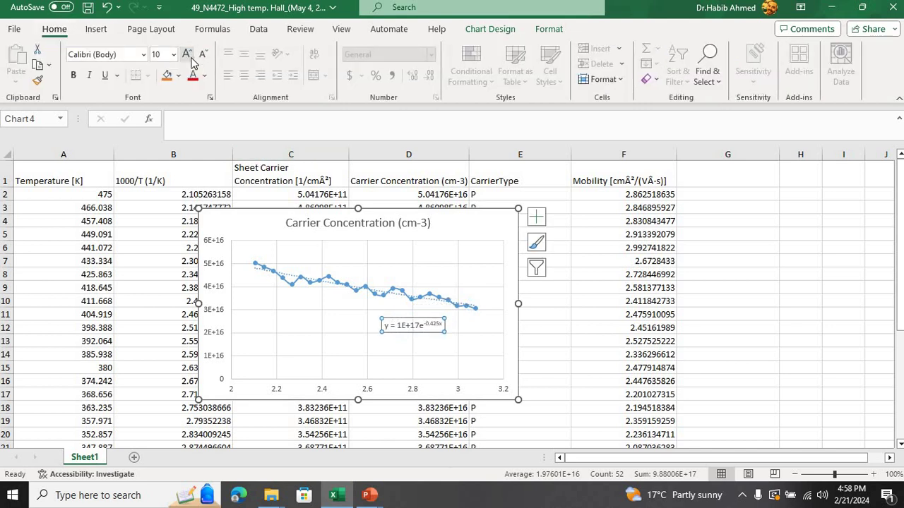
{"action": "left_click", "coordinate": [189, 57]}
{"action": "left_click", "coordinate": [189, 57]}
{"action": "left_click", "coordinate": [188, 57]}
{"action": "left_click", "coordinate": [188, 57]}
{"action": "left_click", "coordinate": [189, 56]}
{"action": "left_click", "coordinate": [188, 57]}
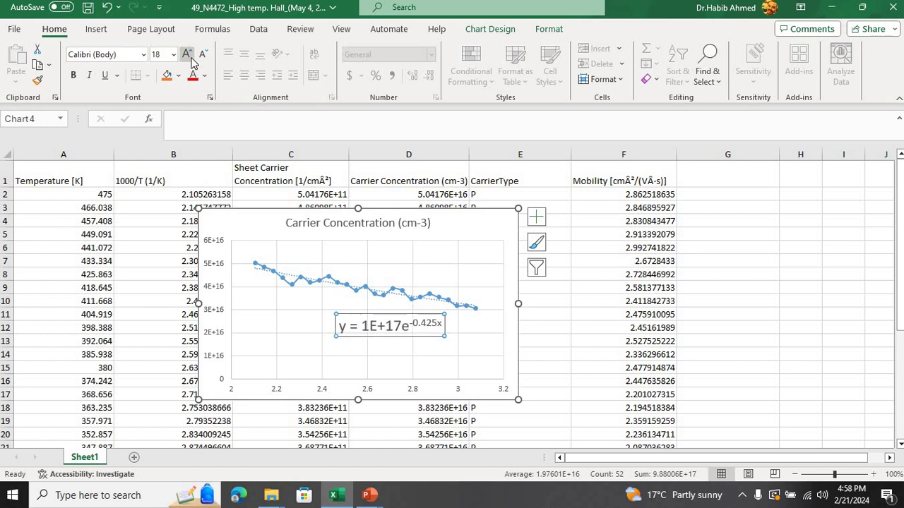
{"action": "left_click", "coordinate": [188, 57]}
{"action": "left_click", "coordinate": [189, 56]}
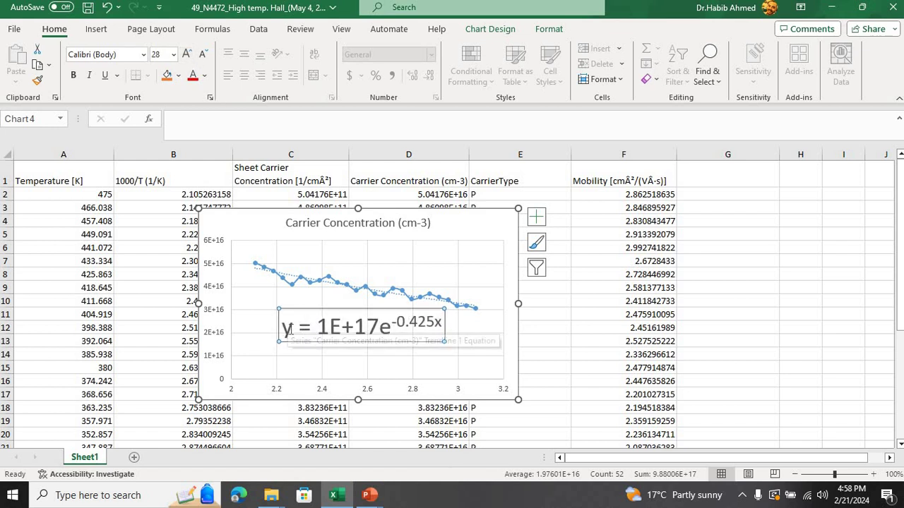
Replace y with p so the equation reads p = 1E+17e^-0.425x.
{"action": "double_click", "coordinate": [287, 328]}
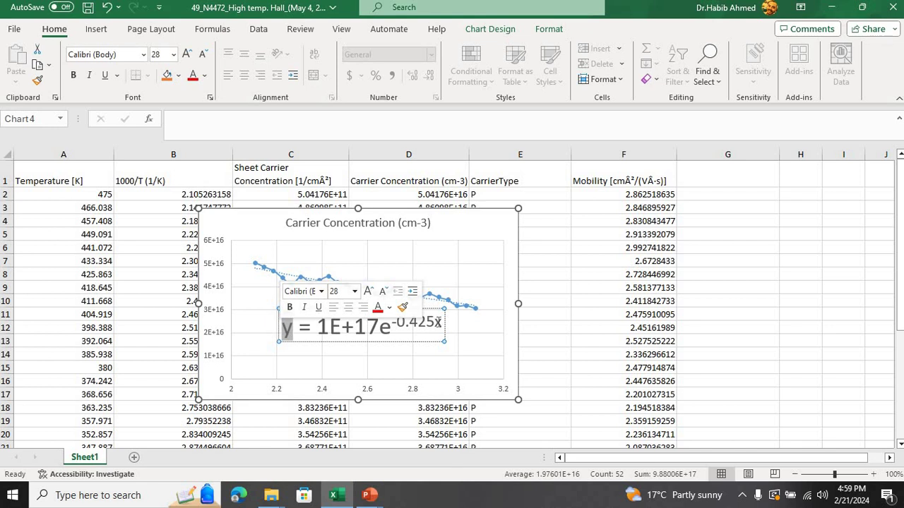
{"action": "type", "text": "n"}
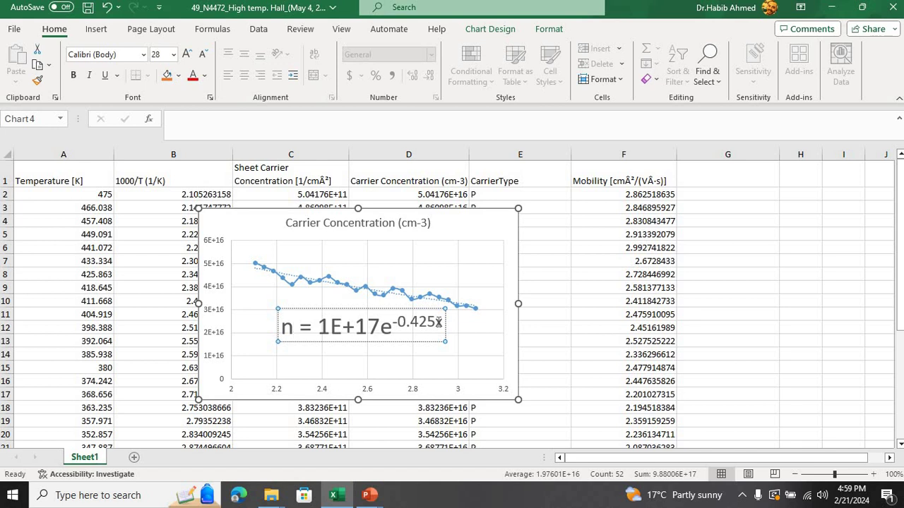
{"action": "key", "text": "BackSpace"}
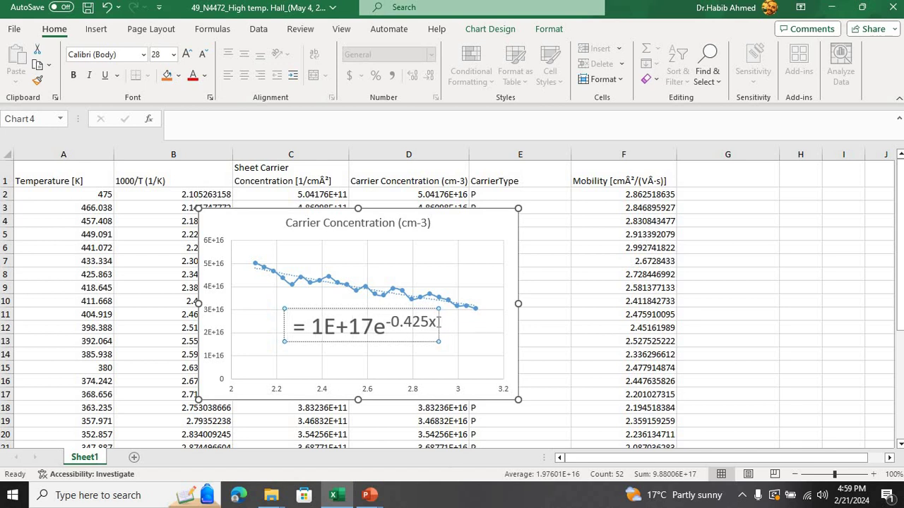
{"action": "type", "text": "p"}
{"action": "key", "text": "Return"}
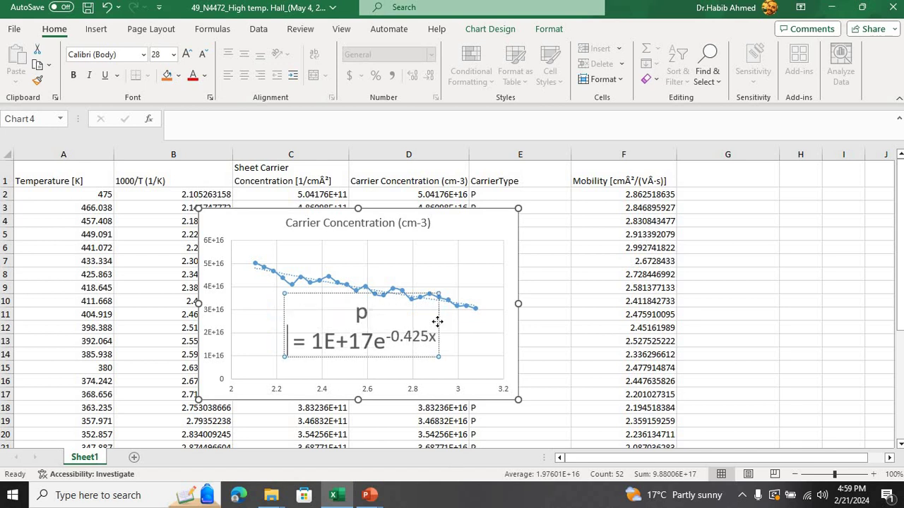
{"action": "key", "text": "BackSpace"}
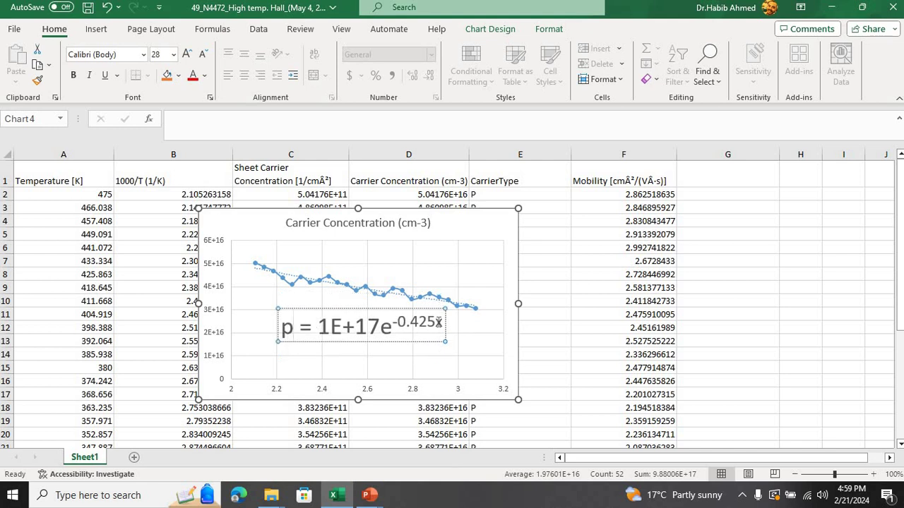
{"action": "left_click", "coordinate": [492, 341]}
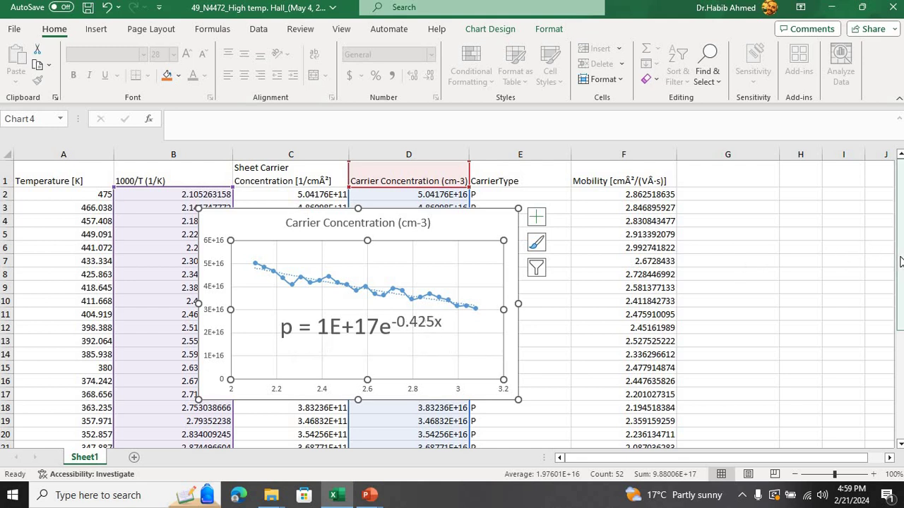
Revisit the slope formula slide in the PowerPoint slide show.
{"action": "left_click_drag", "start_coordinate": [900, 274], "coordinate": [902, 325]}
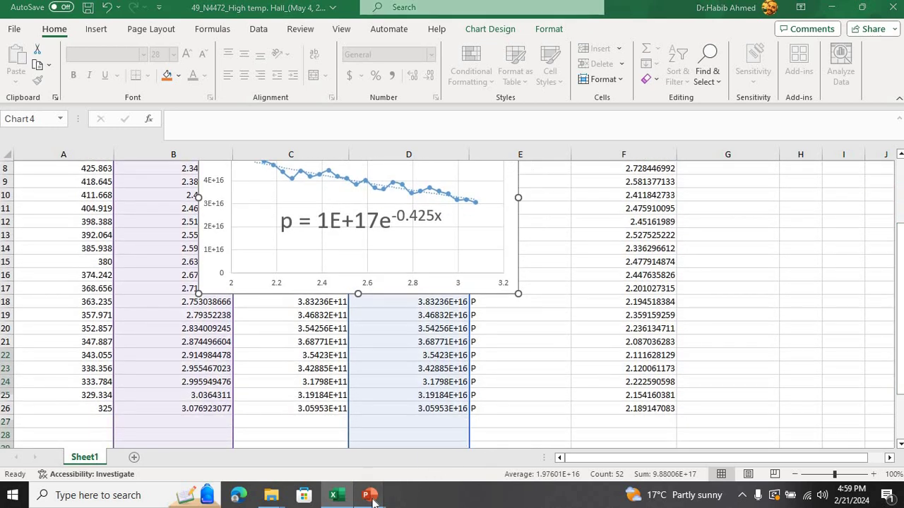
{"action": "mouse_move", "coordinate": [370, 497]}
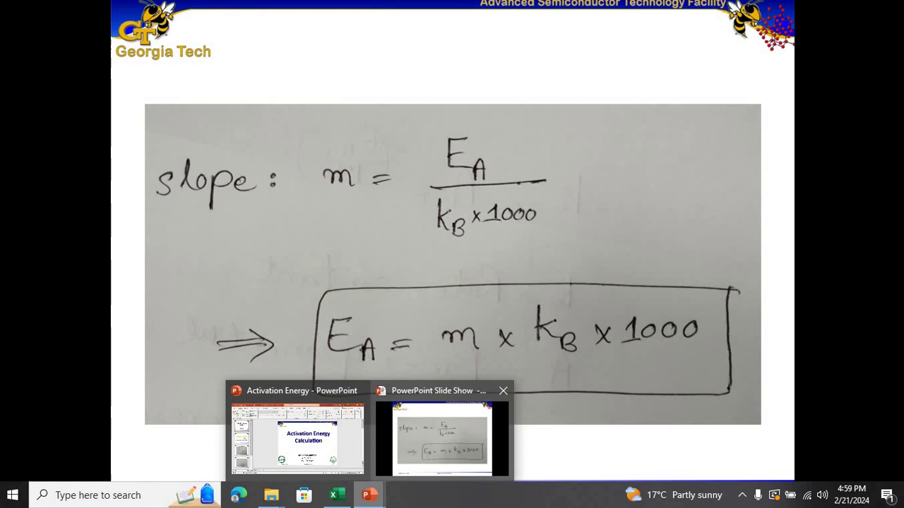
{"action": "left_click", "coordinate": [436, 442]}
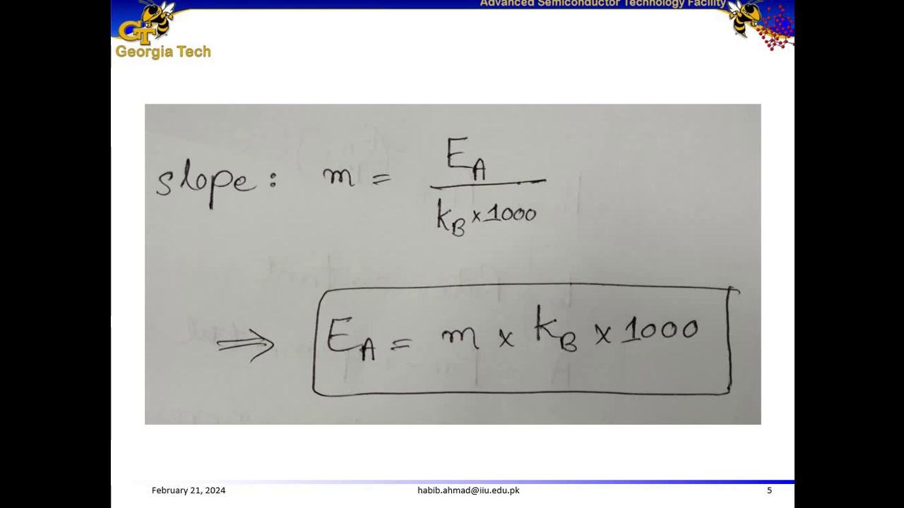
Return to Excel and scroll down to the Activation energy result at row 34.
{"action": "key", "text": "alt+Tab"}
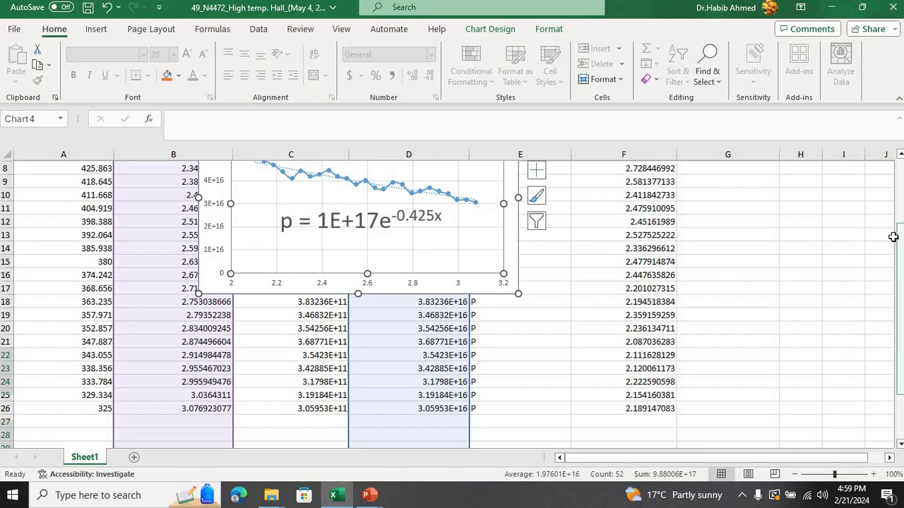
{"action": "left_click_drag", "start_coordinate": [901, 260], "coordinate": [900, 265]}
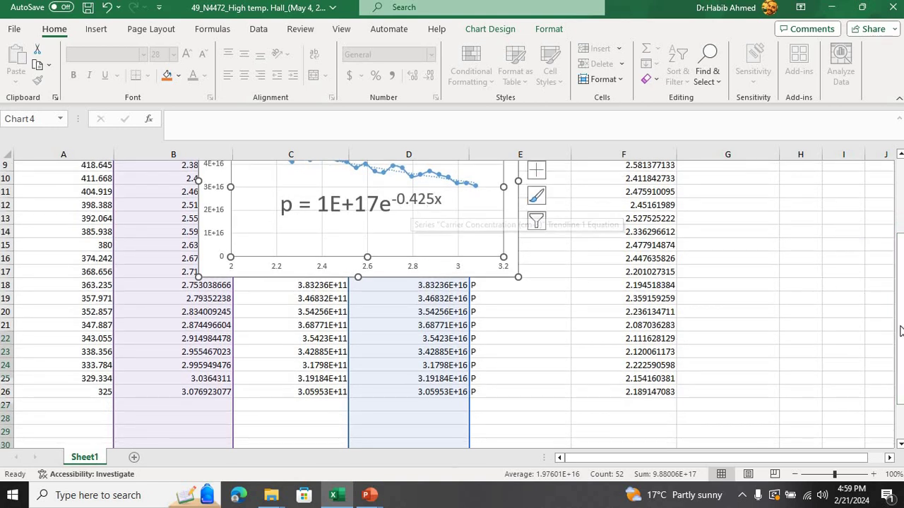
{"action": "left_click_drag", "start_coordinate": [901, 354], "coordinate": [901, 387]}
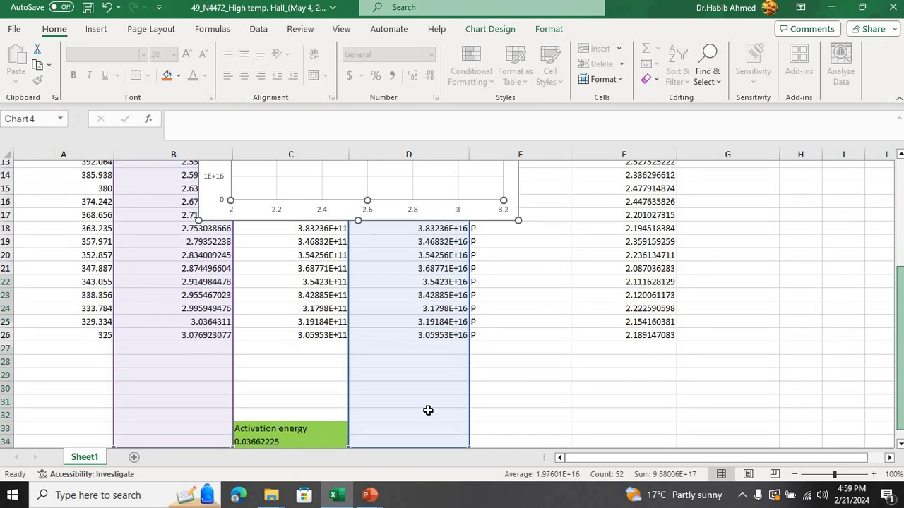
Select cell C34 to reveal its formula =0.425*(0.00008617)*1000.
{"action": "left_click", "coordinate": [270, 442]}
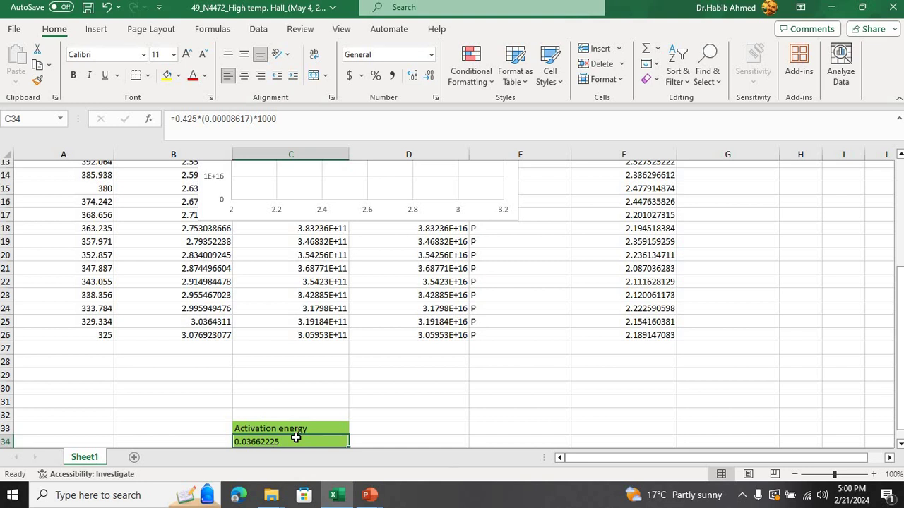
Switch to the PowerPoint slide show and advance to slide 6's fitted carrier-concentration plot.
{"action": "left_click", "coordinate": [368, 495]}
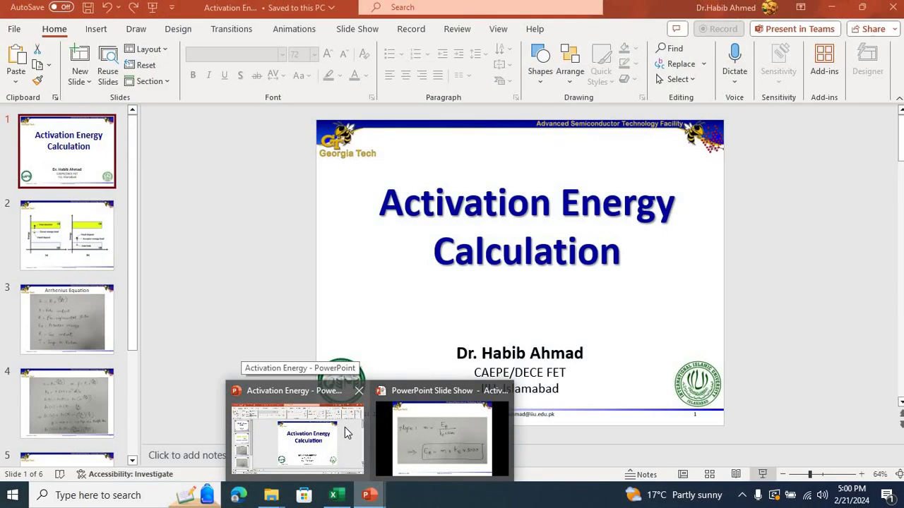
{"action": "key", "text": "alt+Tab"}
{"action": "key", "text": "alt+Tab"}
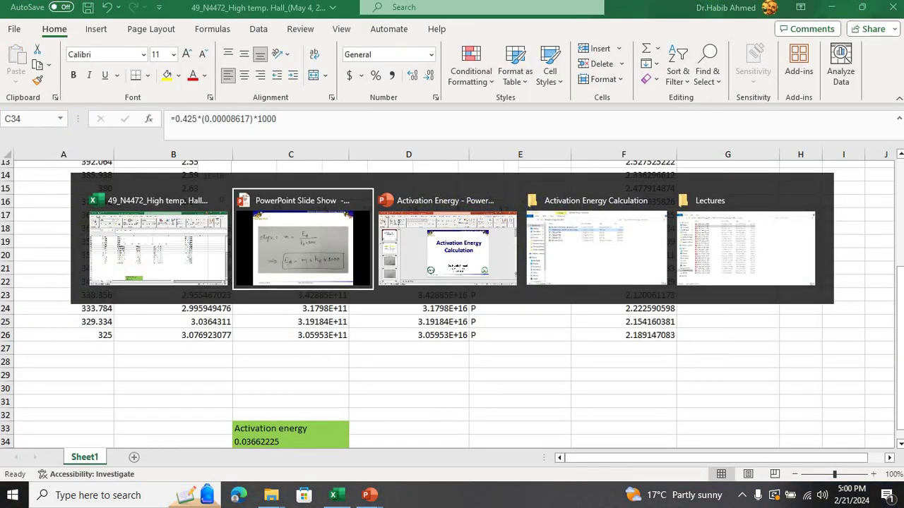
{"action": "key", "text": "Right"}
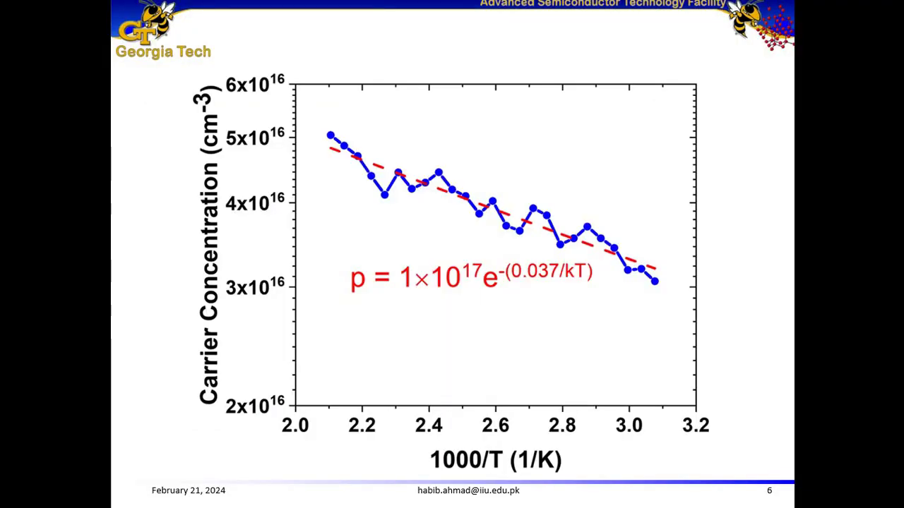